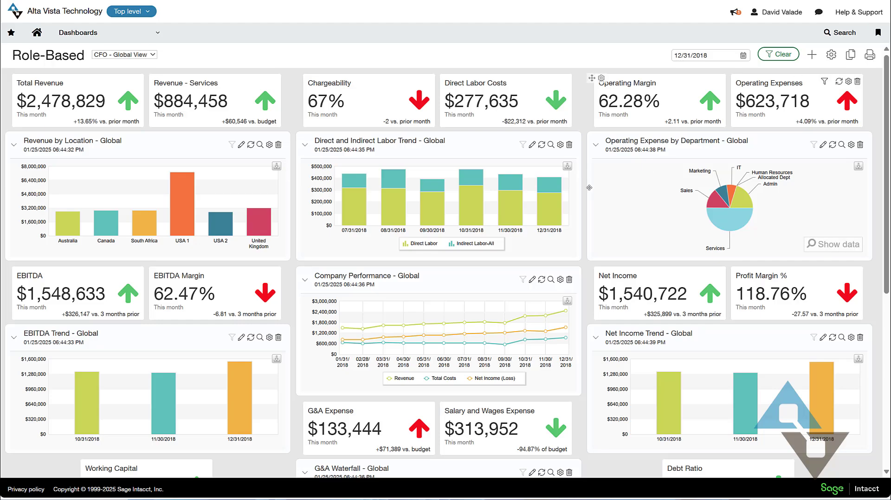
Review the performance cards and trend charts on the CFO - Global View dashboard.
{"action": "scroll", "coordinate": [589, 188], "scroll_direction": "down", "scroll_amount": 3}
{"action": "scroll", "coordinate": [589, 188], "scroll_direction": "down", "scroll_amount": 2}
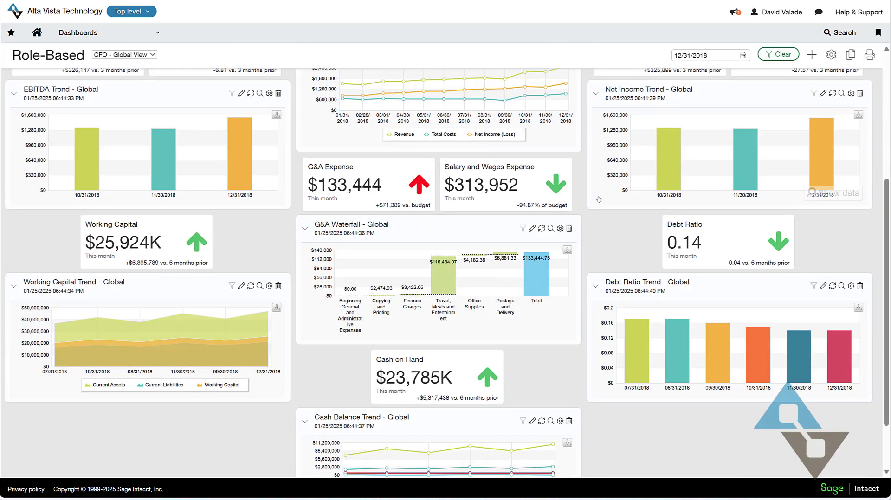
{"action": "scroll", "coordinate": [599, 199], "scroll_direction": "up", "scroll_amount": 5}
{"action": "scroll", "coordinate": [599, 199], "scroll_direction": "up", "scroll_amount": 1}
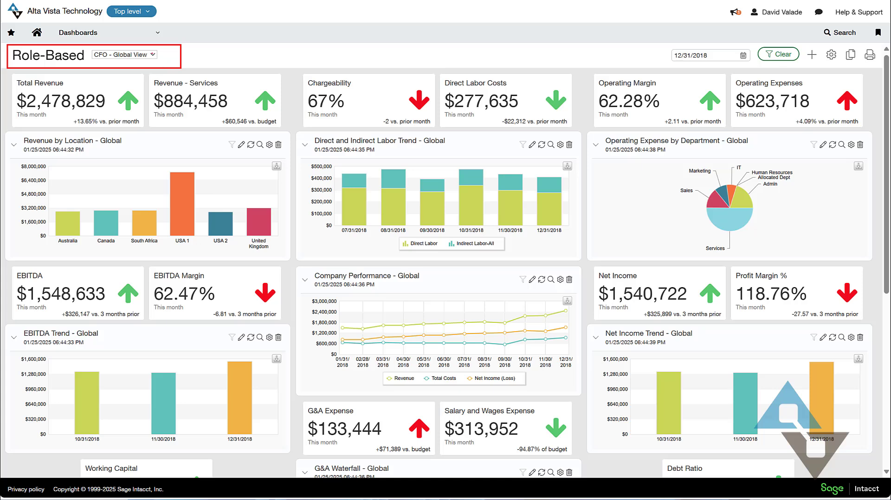
{"action": "left_click", "coordinate": [152, 55]}
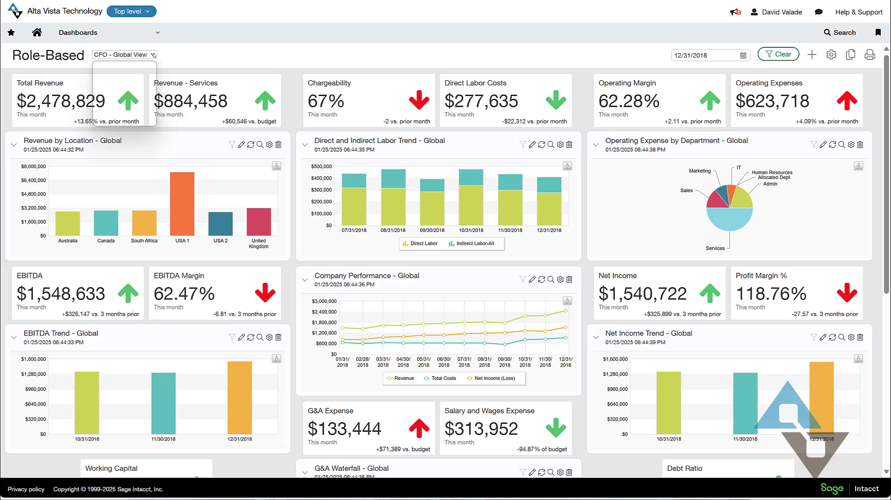
{"action": "left_click", "coordinate": [211, 41]}
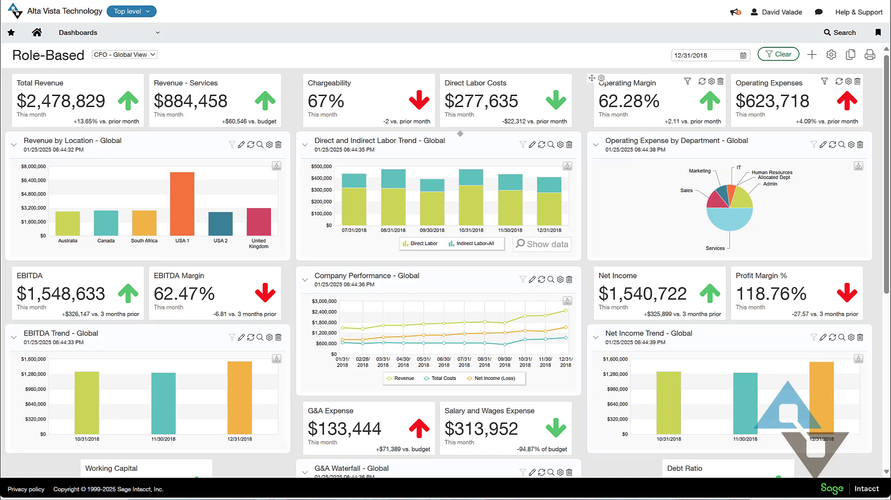
{"action": "left_click", "coordinate": [146, 13]}
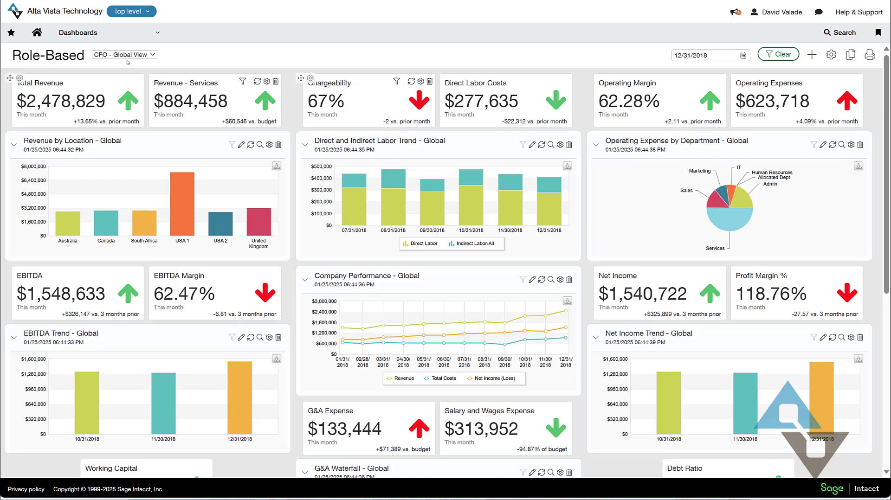
{"action": "scroll", "coordinate": [132, 62], "scroll_direction": "down", "scroll_amount": 4}
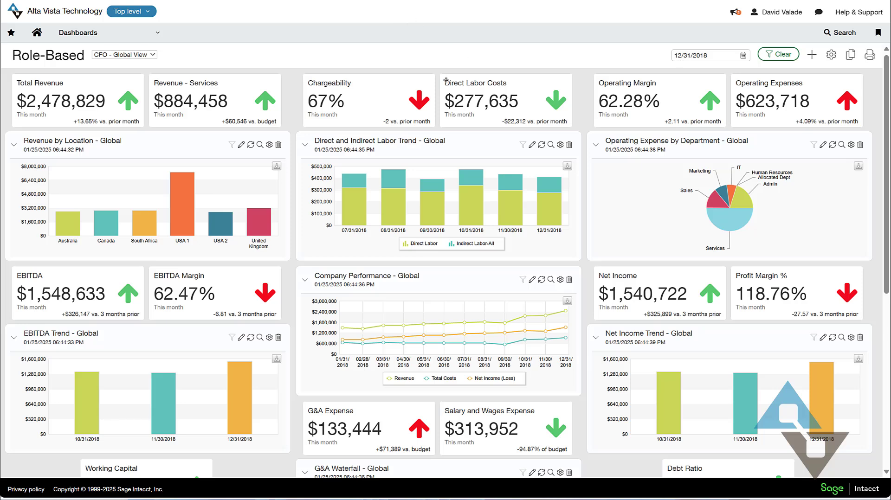
{"action": "mouse_move", "coordinate": [382, 184]}
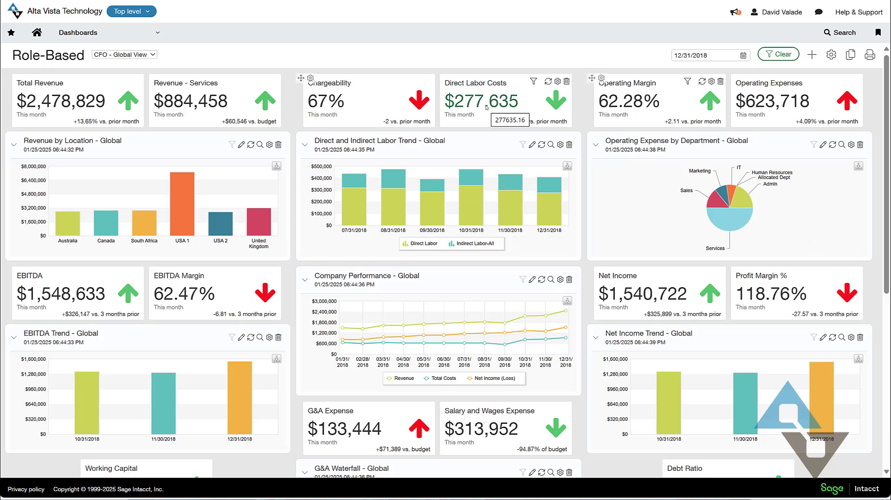
Switch the role-based dashboard to Controller and move the G&A Expenses card ahead of Intercompany Revenue.
{"action": "left_click", "coordinate": [124, 54]}
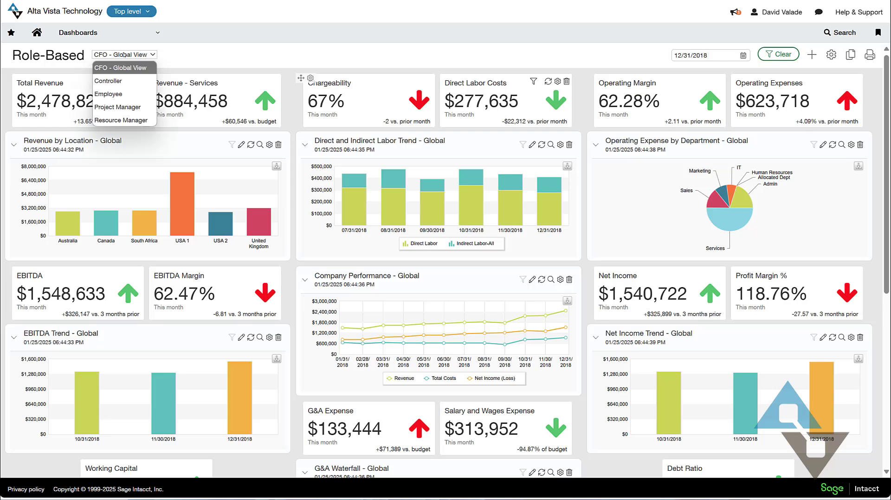
{"action": "left_click", "coordinate": [121, 85]}
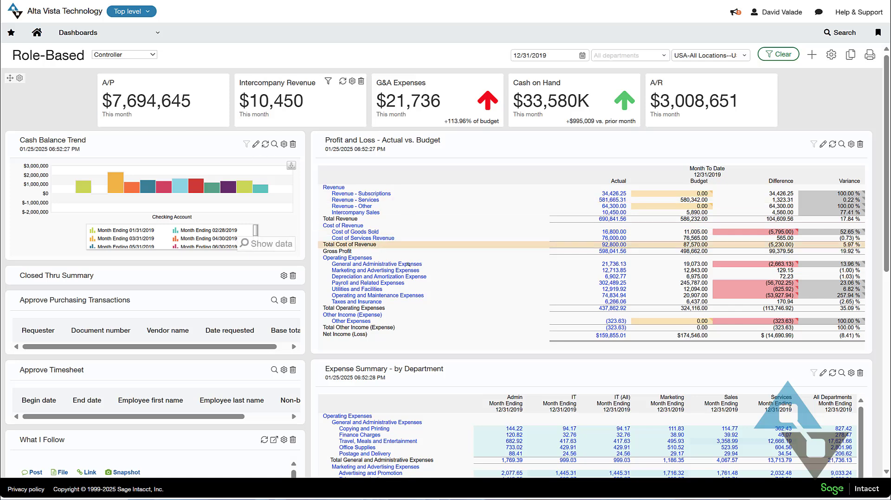
{"action": "left_click_drag", "start_coordinate": [406, 79], "coordinate": [297, 95]}
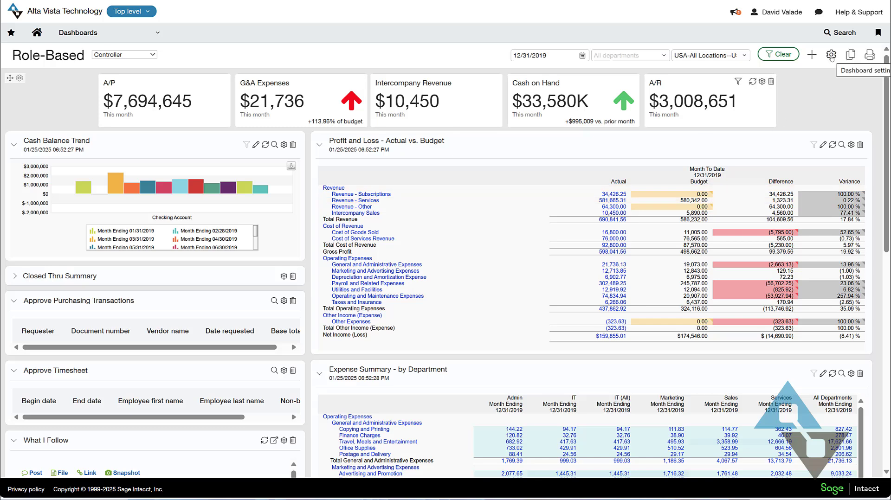
{"action": "mouse_move", "coordinate": [736, 102]}
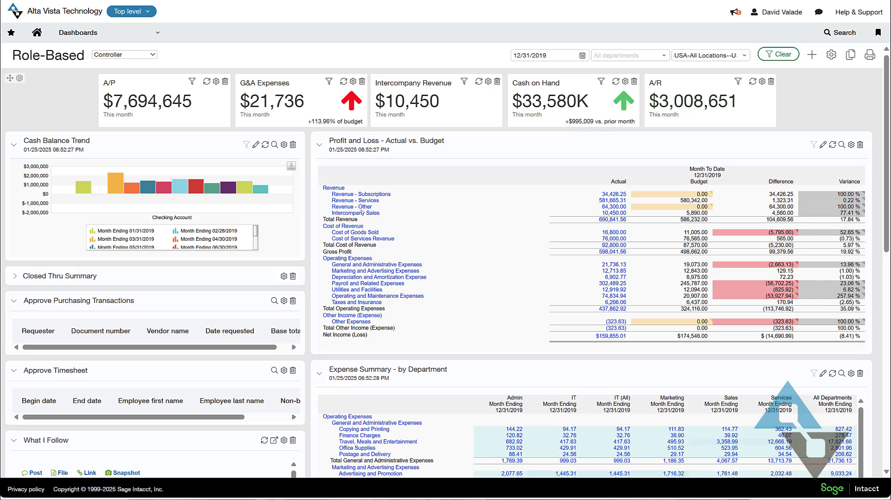
Drill down into the month-to-date actual amount of Revenue - Other in the Profit and Loss - Actual vs. Budget report.
{"action": "scroll", "coordinate": [126, 314], "scroll_direction": "down", "scroll_amount": 3}
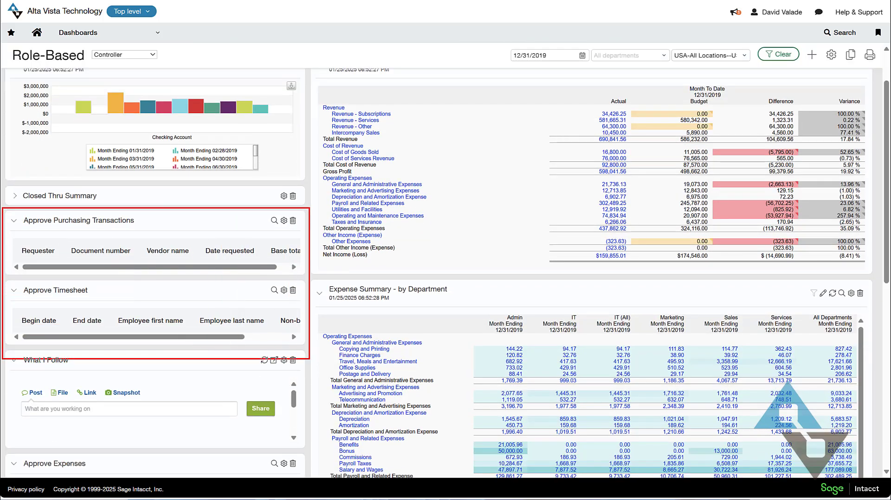
{"action": "scroll", "coordinate": [310, 362], "scroll_direction": "down", "scroll_amount": 6}
{"action": "scroll", "coordinate": [311, 362], "scroll_direction": "up", "scroll_amount": 9}
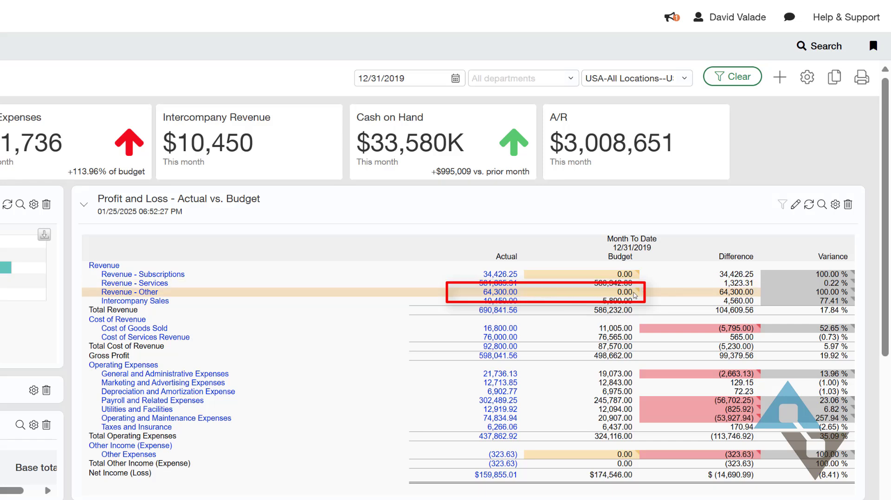
{"action": "mouse_move", "coordinate": [631, 293]}
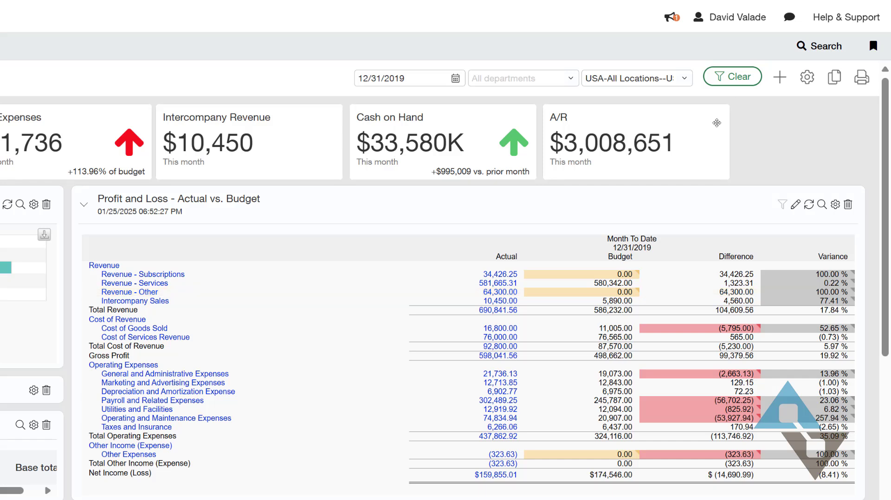
{"action": "mouse_move", "coordinate": [764, 116]}
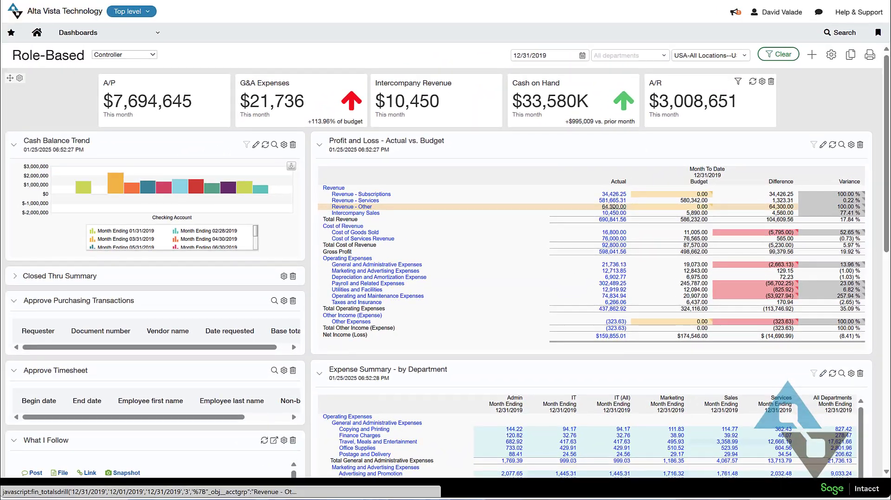
{"action": "left_click", "coordinate": [550, 253]}
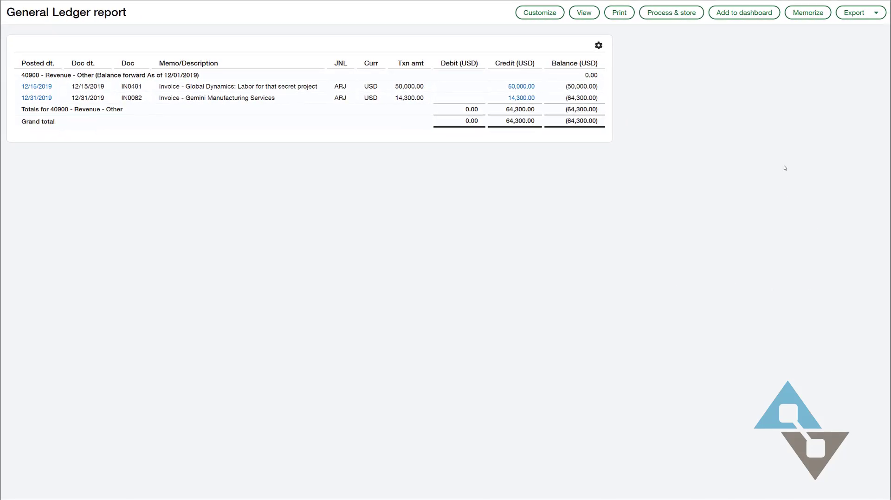
Look at the export formats offered for the General Ledger report.
{"action": "left_click", "coordinate": [859, 13]}
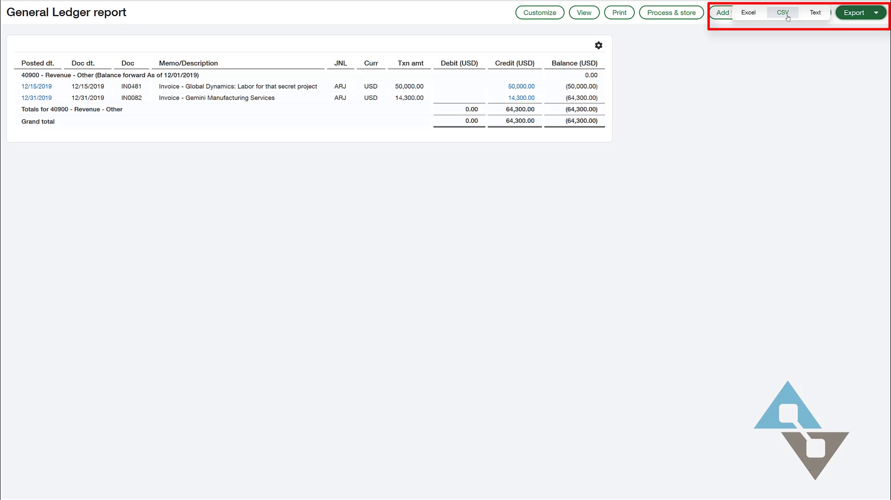
{"action": "left_click", "coordinate": [861, 14]}
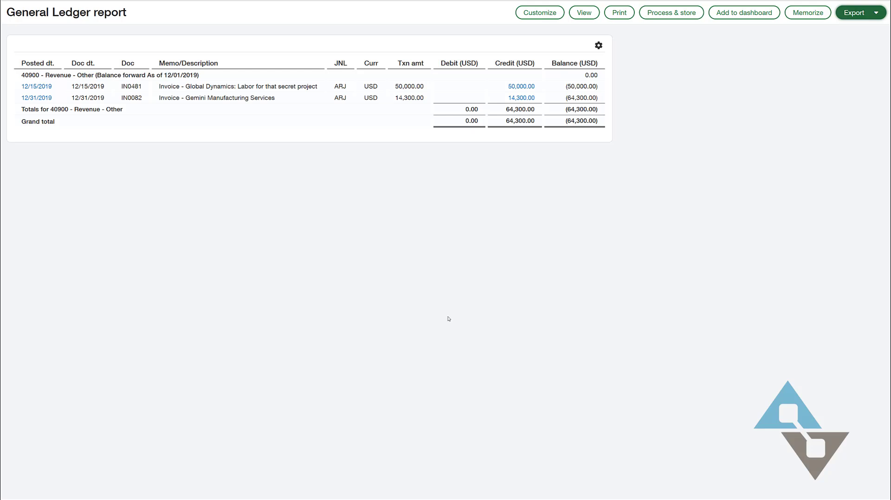
Customize the General Ledger report's format by adding Department name to the shown dimension values.
{"action": "left_click", "coordinate": [549, 14]}
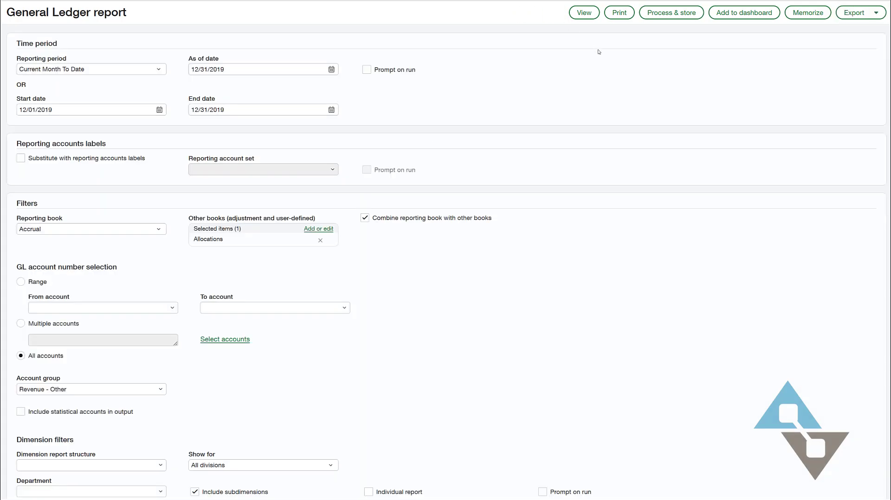
{"action": "scroll", "coordinate": [617, 101], "scroll_direction": "down", "scroll_amount": 6}
{"action": "scroll", "coordinate": [616, 101], "scroll_direction": "down", "scroll_amount": 8}
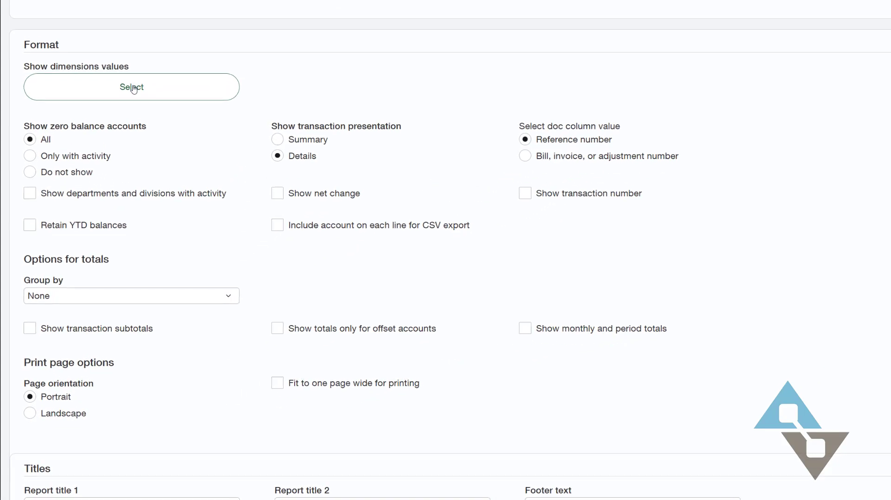
{"action": "left_click", "coordinate": [134, 87]}
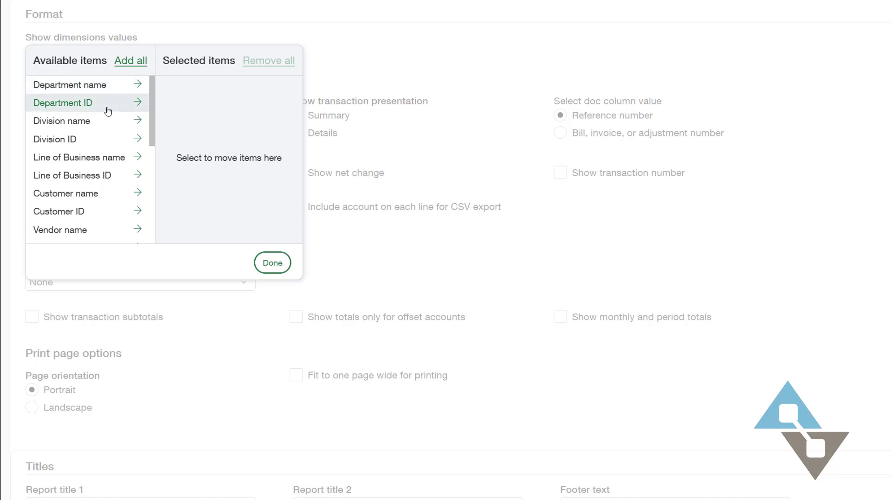
{"action": "scroll", "coordinate": [108, 111], "scroll_direction": "down", "scroll_amount": 5}
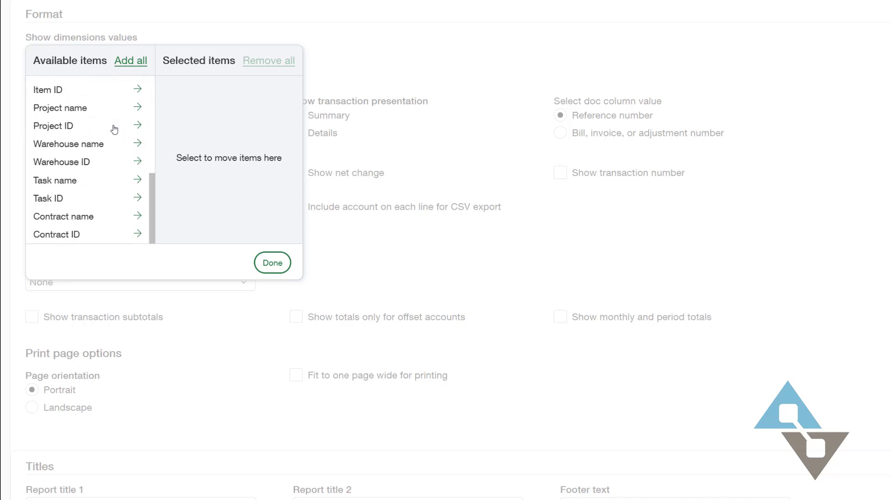
{"action": "scroll", "coordinate": [75, 182], "scroll_direction": "up", "scroll_amount": 5}
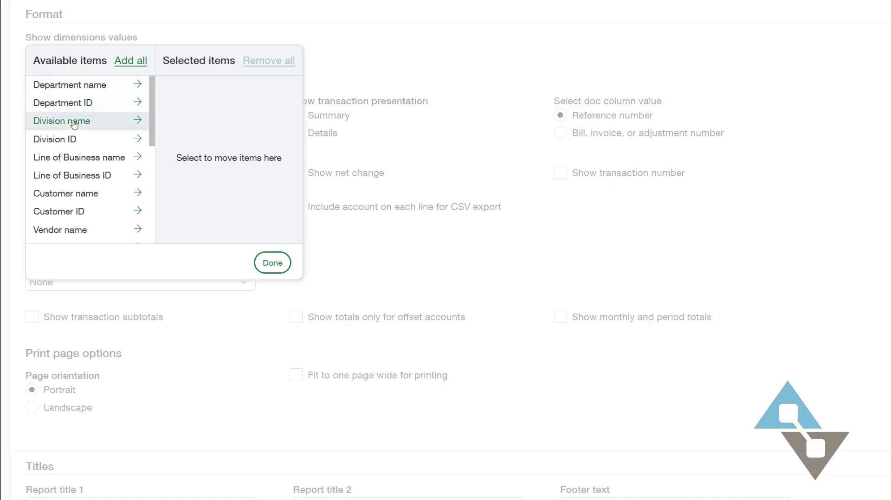
{"action": "left_click", "coordinate": [70, 86]}
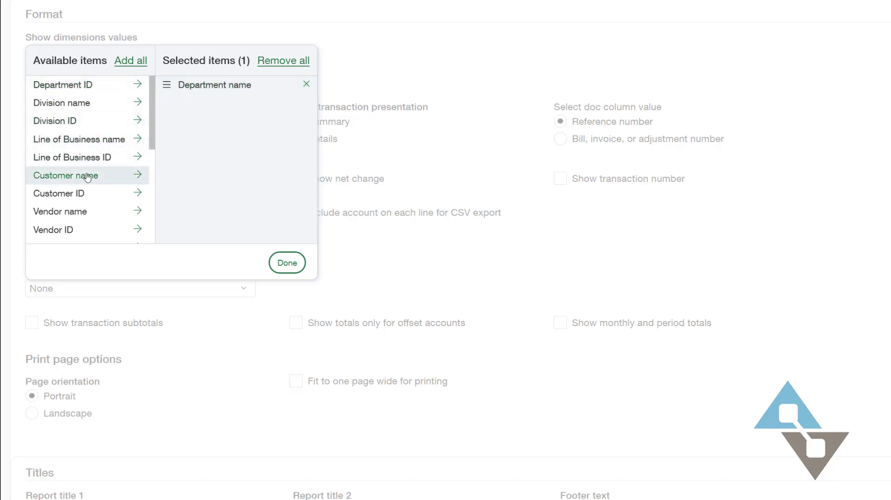
Add Project name and Customer name to the report's shown dimension values and confirm the selection.
{"action": "scroll", "coordinate": [87, 177], "scroll_direction": "down", "scroll_amount": 2}
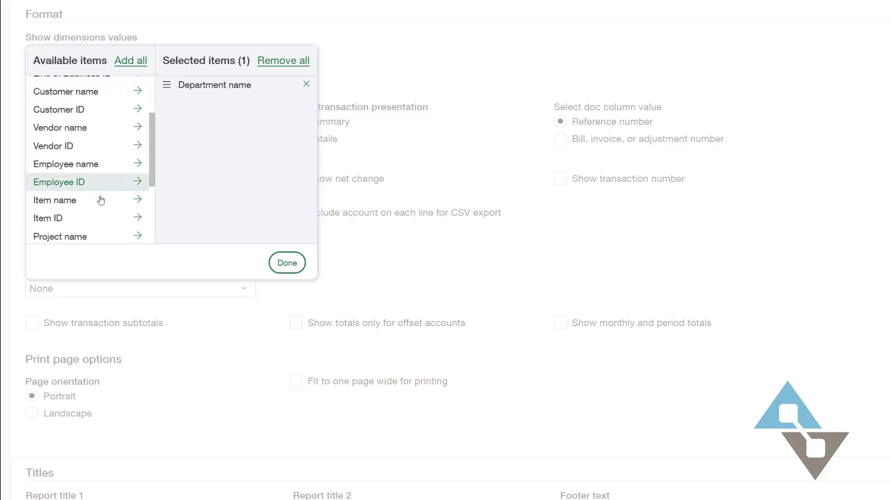
{"action": "scroll", "coordinate": [104, 210], "scroll_direction": "down", "scroll_amount": 3}
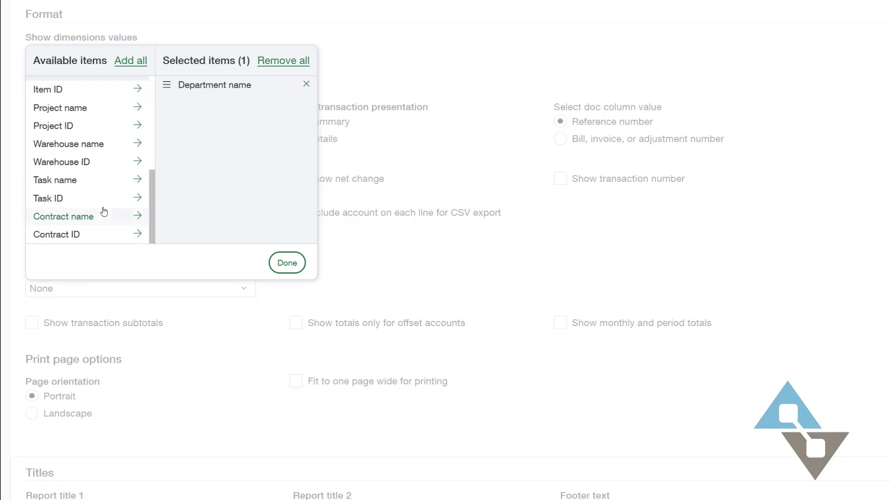
{"action": "scroll", "coordinate": [104, 212], "scroll_direction": "up", "scroll_amount": 5}
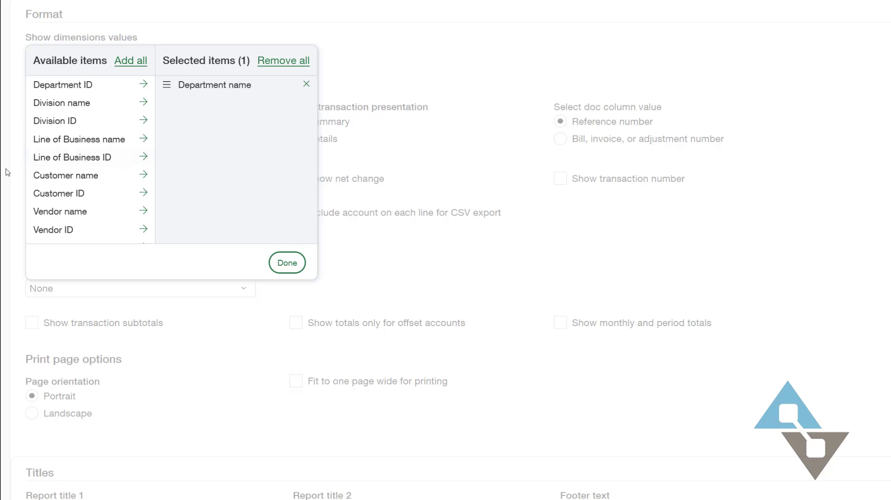
{"action": "scroll", "coordinate": [91, 195], "scroll_direction": "down", "scroll_amount": 3}
{"action": "scroll", "coordinate": [92, 195], "scroll_direction": "down", "scroll_amount": 3}
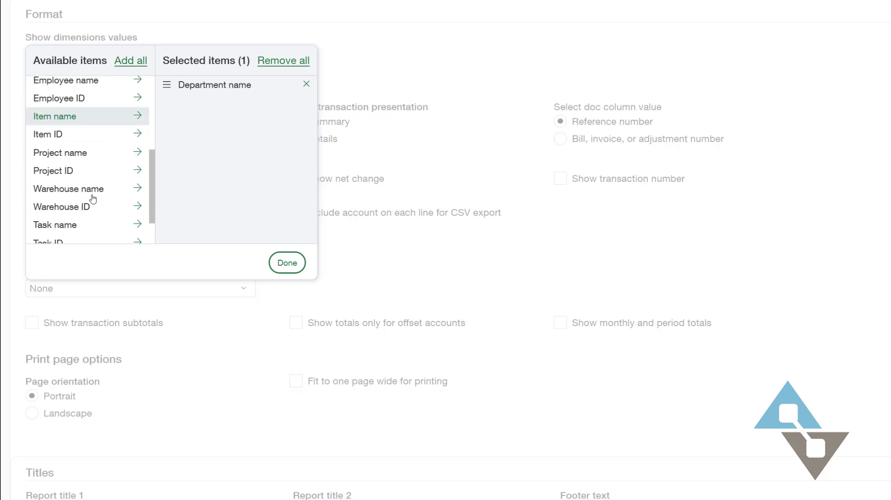
{"action": "left_click", "coordinate": [81, 152]}
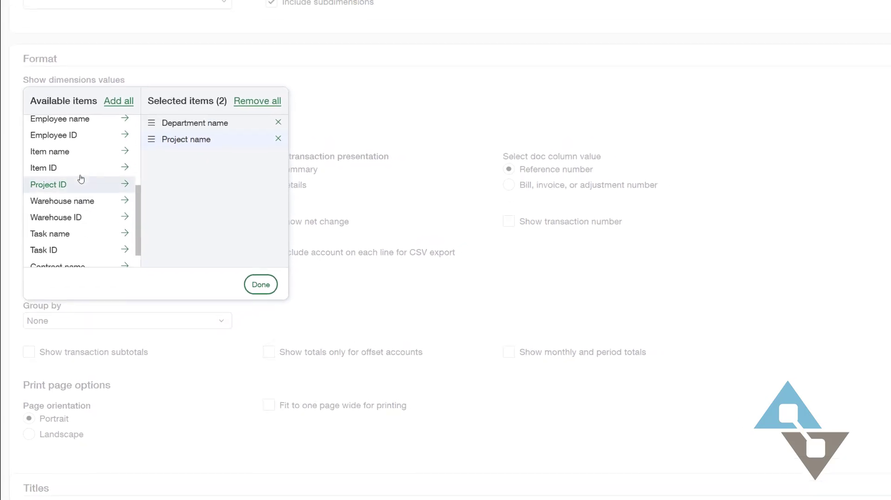
{"action": "scroll", "coordinate": [81, 178], "scroll_direction": "up", "scroll_amount": 5}
{"action": "left_click", "coordinate": [47, 225]}
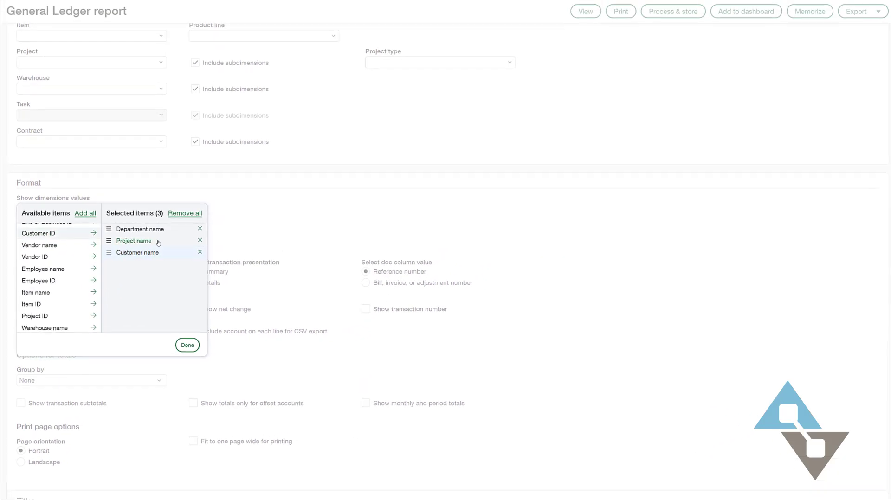
{"action": "left_click", "coordinate": [187, 345]}
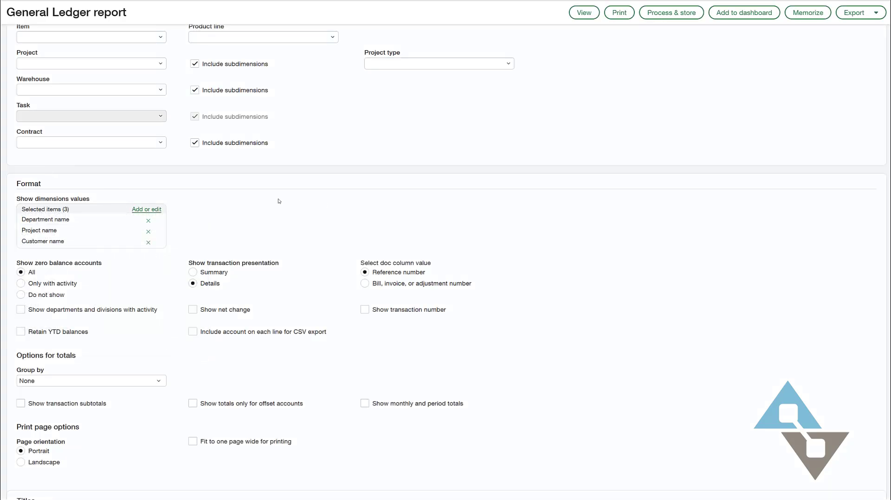
Run the customized General Ledger report and examine its department, project and customer columns.
{"action": "left_click", "coordinate": [589, 15]}
{"action": "left_click", "coordinate": [506, 117]}
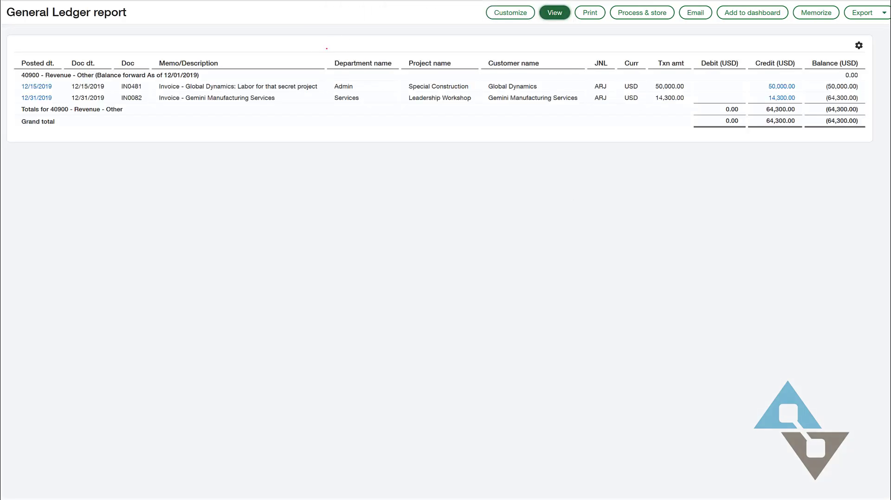
{"action": "left_click_drag", "start_coordinate": [327, 48], "coordinate": [588, 138]}
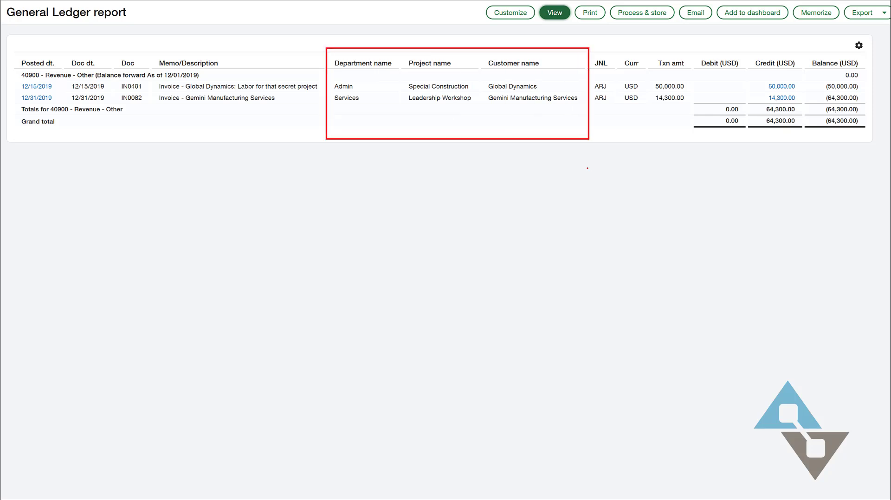
{"action": "key", "text": "Escape"}
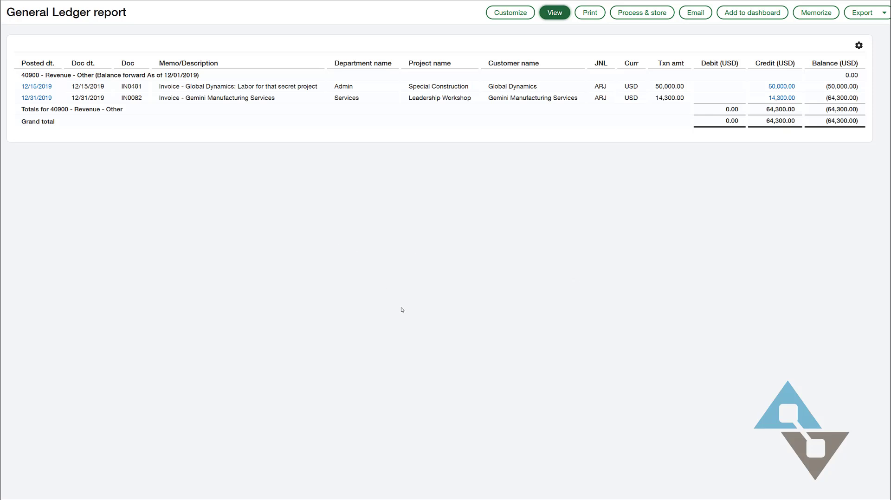
Open the source invoice behind the 12/15/2019 credit for Global Dynamics.
{"action": "left_click", "coordinate": [782, 87]}
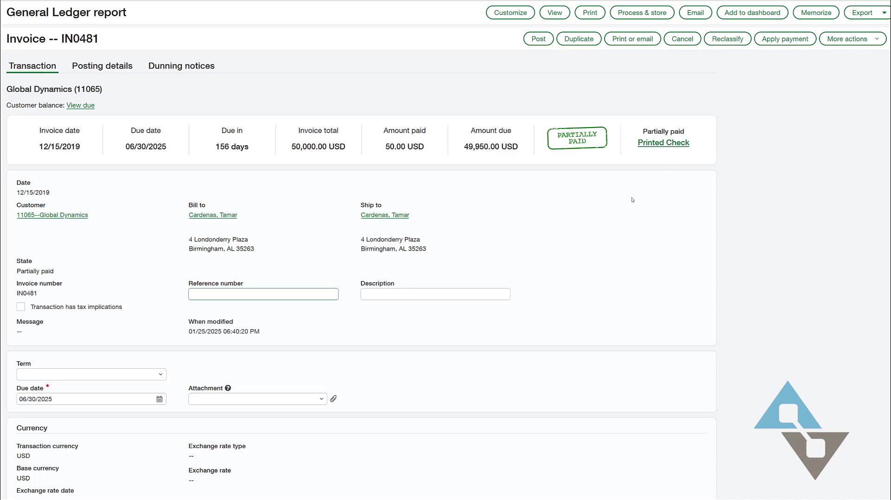
Examine the additional actions available for the invoice, including its audit trail option, without choosing one.
{"action": "left_click", "coordinate": [862, 40]}
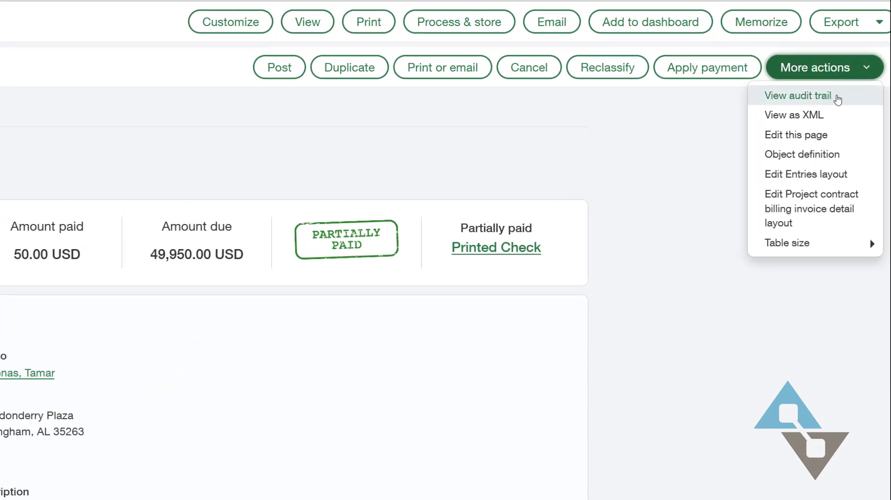
{"action": "left_click", "coordinate": [506, 161]}
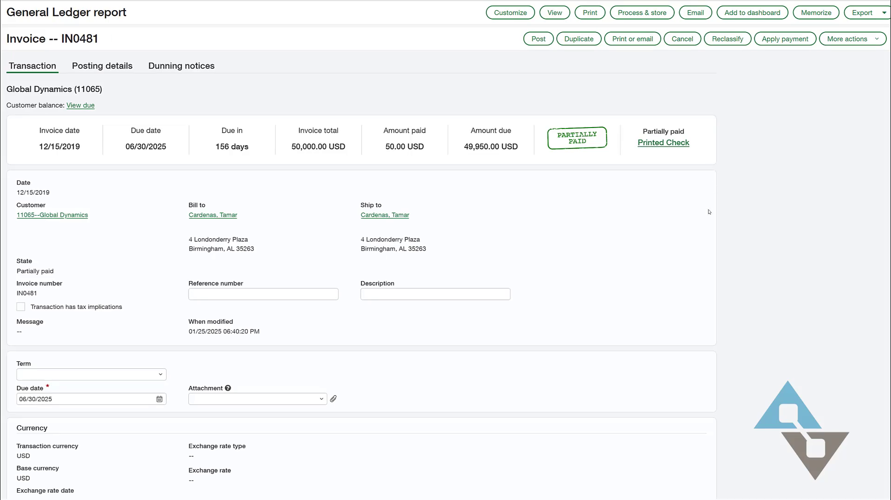
Share a comment on the invoice record that mentions a colleague and asks "- where's the attachment?".
{"action": "scroll", "coordinate": [694, 251], "scroll_direction": "down", "scroll_amount": 5}
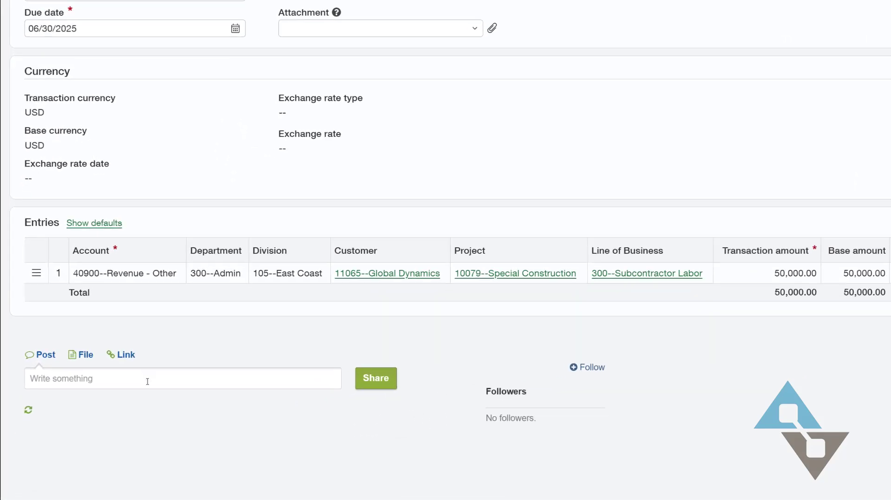
{"action": "left_click", "coordinate": [133, 405]}
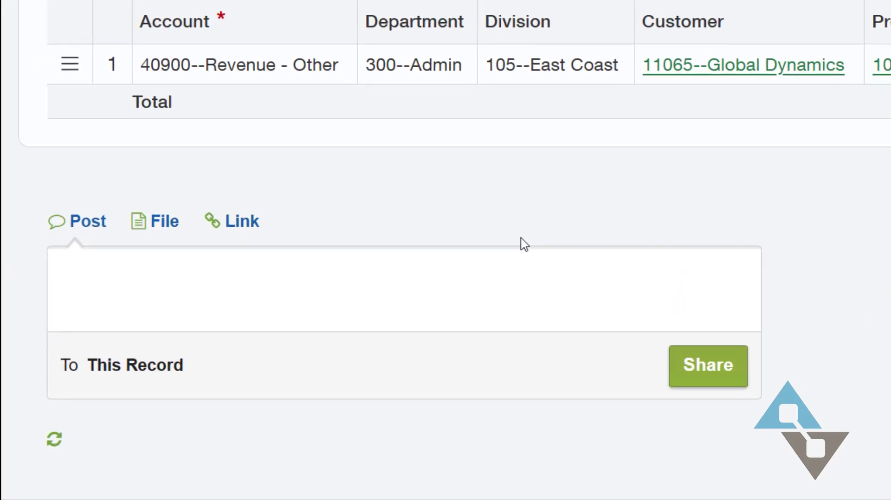
{"action": "type", "text": "@da"}
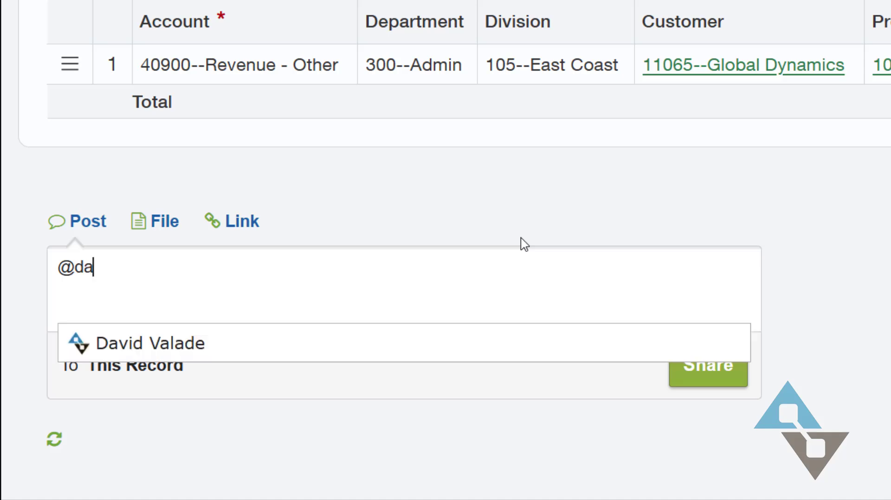
{"action": "key", "text": "Return"}
{"action": "type", "text": "- where's the attachment?"}
{"action": "key", "text": "Return"}
{"action": "left_click", "coordinate": [722, 378]}
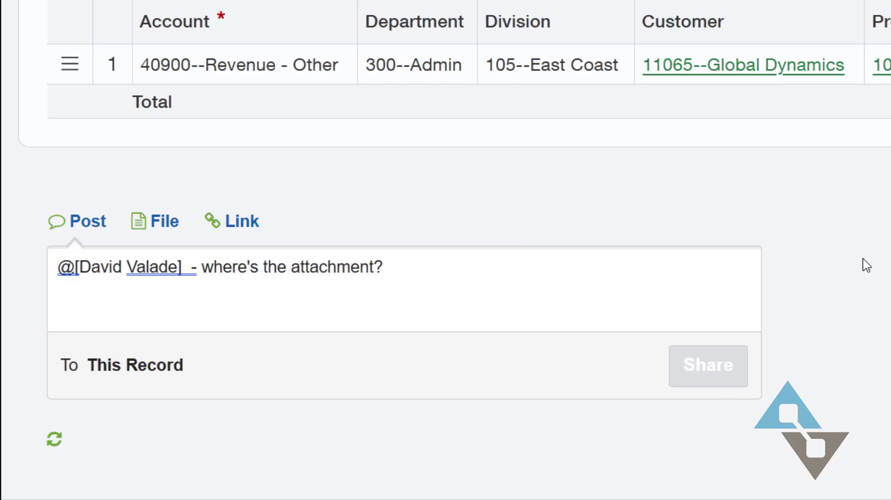
Review the shared comment and the invoice details, and close the invoice to return to the General Ledger report.
{"action": "scroll", "coordinate": [341, 338], "scroll_direction": "down", "scroll_amount": 1}
{"action": "scroll", "coordinate": [342, 339], "scroll_direction": "down", "scroll_amount": 1}
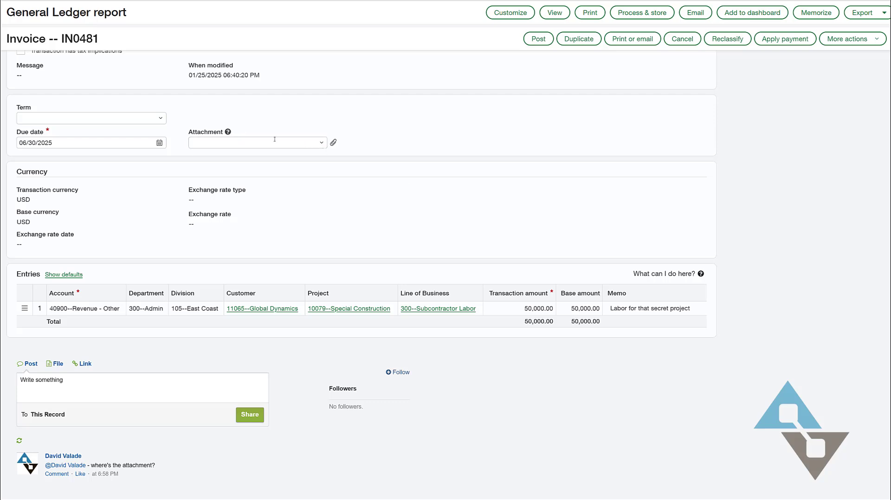
{"action": "scroll", "coordinate": [583, 216], "scroll_direction": "up", "scroll_amount": 5}
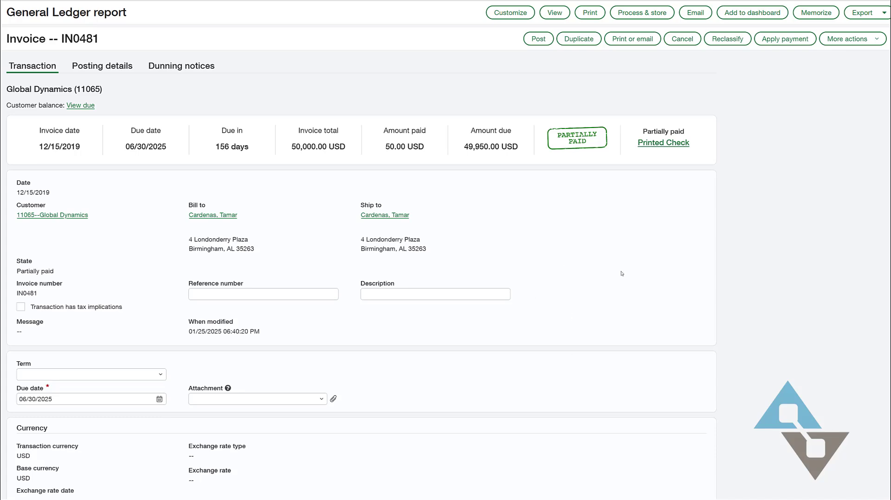
{"action": "scroll", "coordinate": [506, 307], "scroll_direction": "down", "scroll_amount": 5}
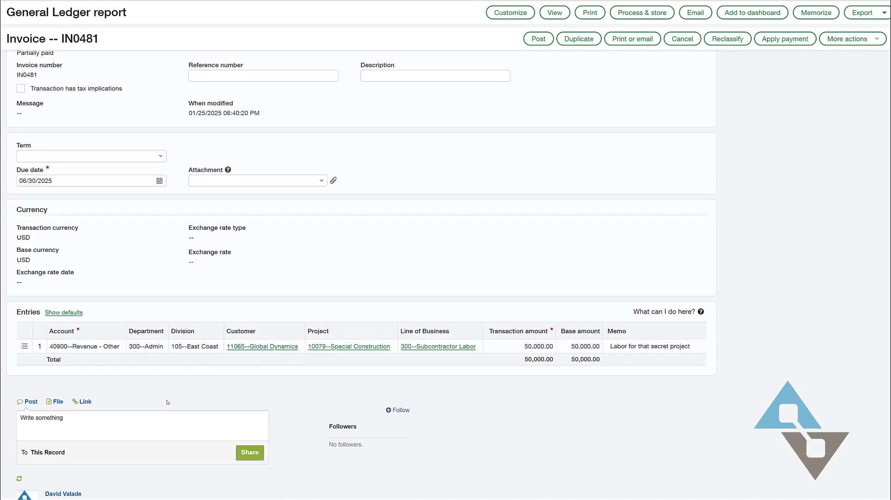
{"action": "scroll", "coordinate": [689, 245], "scroll_direction": "up", "scroll_amount": 5}
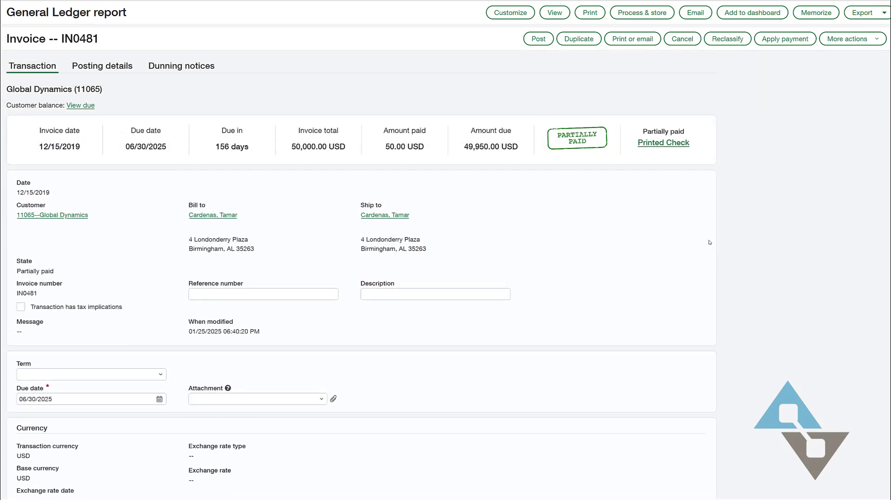
{"action": "left_click", "coordinate": [682, 38]}
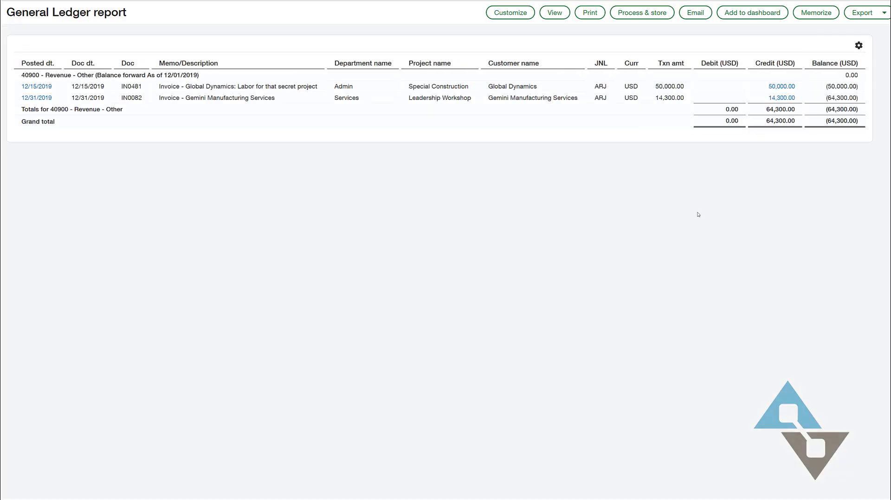